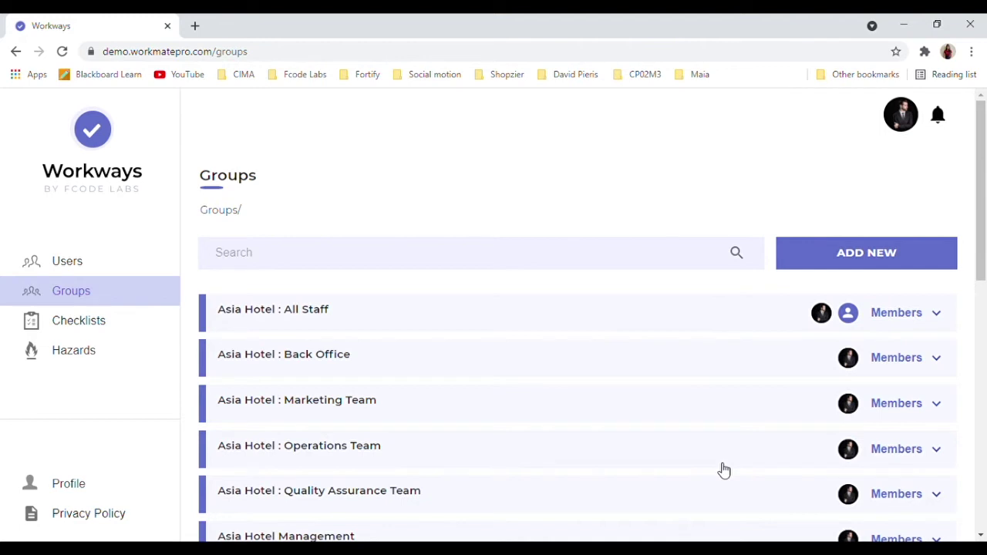
- Expand the Asia Hotel : All Staff group to list its two members
{"action": "left_click", "coordinate": [908, 321]}
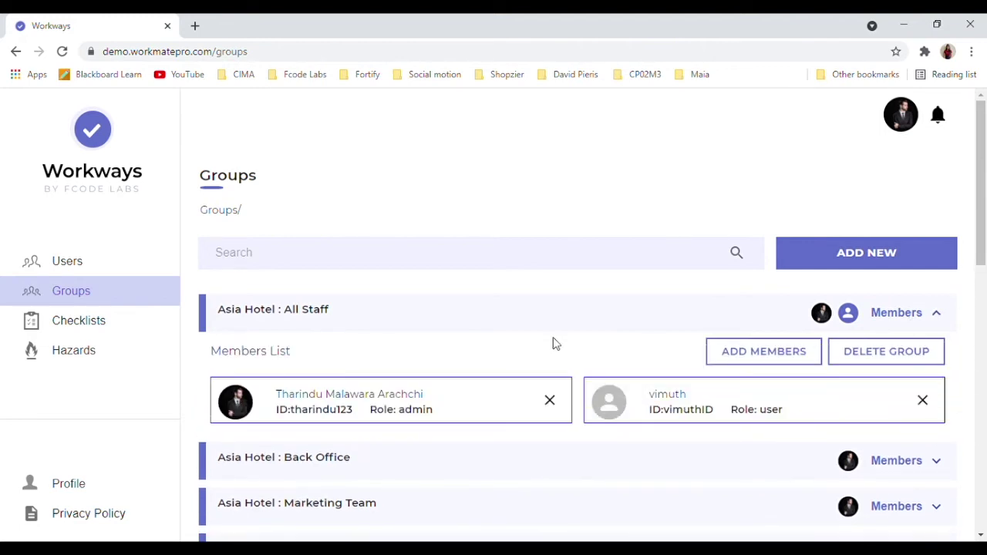
{"action": "scroll", "coordinate": [552, 343], "scroll_direction": "down", "scroll_amount": 1}
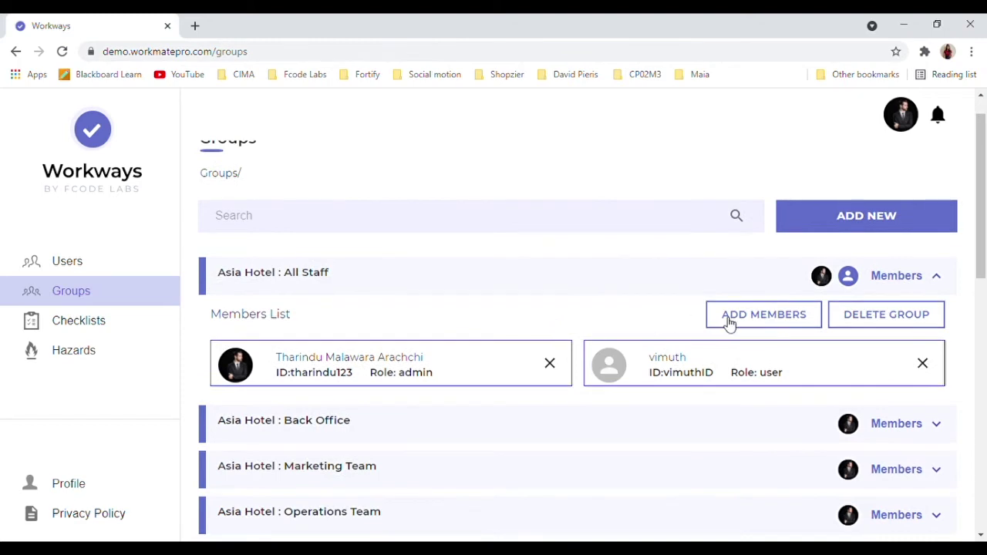
{"action": "left_click", "coordinate": [729, 323]}
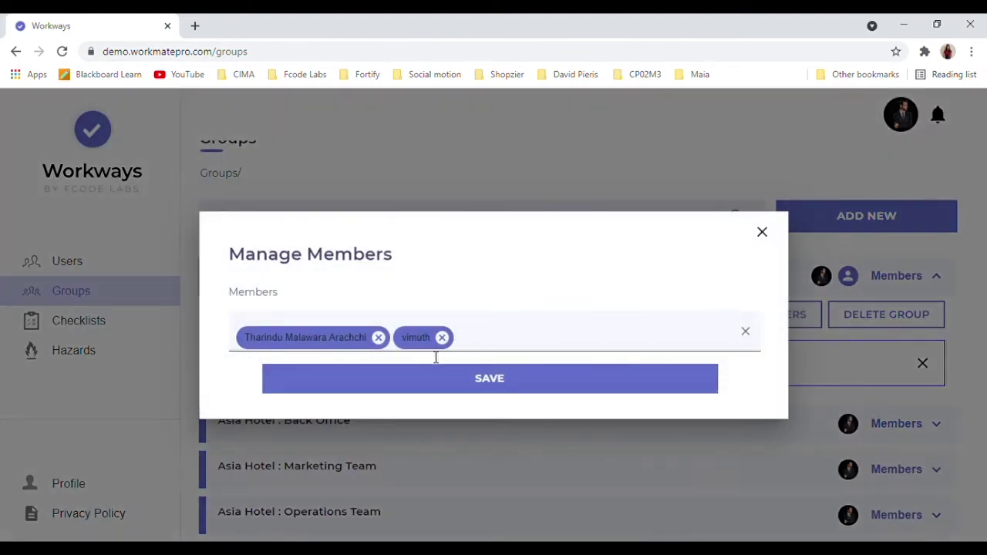
{"action": "left_click", "coordinate": [763, 232]}
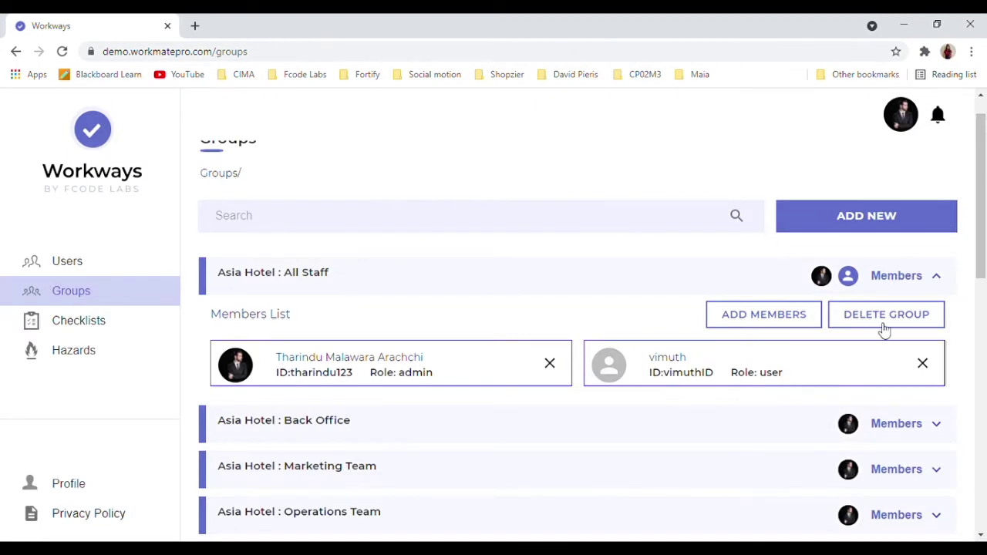
{"action": "left_click", "coordinate": [937, 278]}
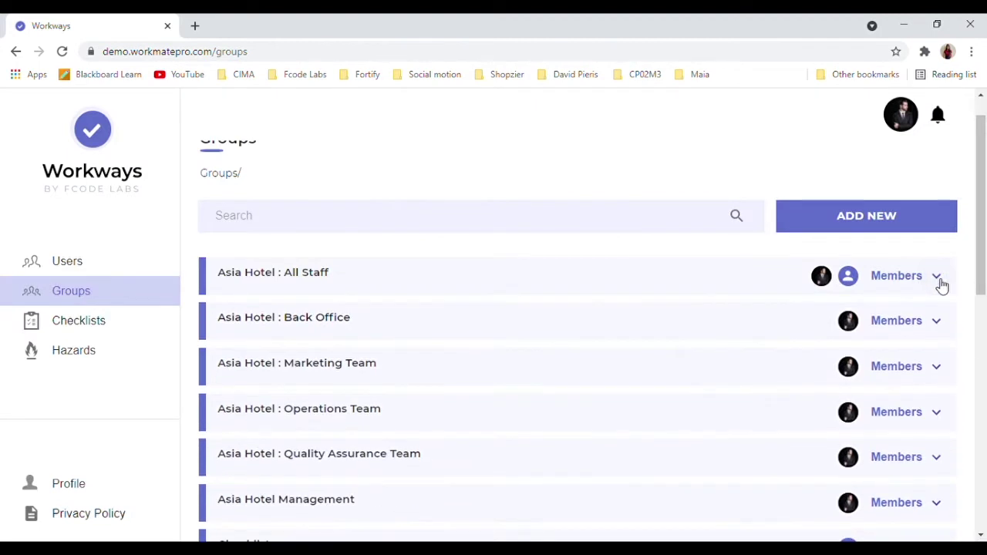
{"action": "left_click", "coordinate": [809, 218]}
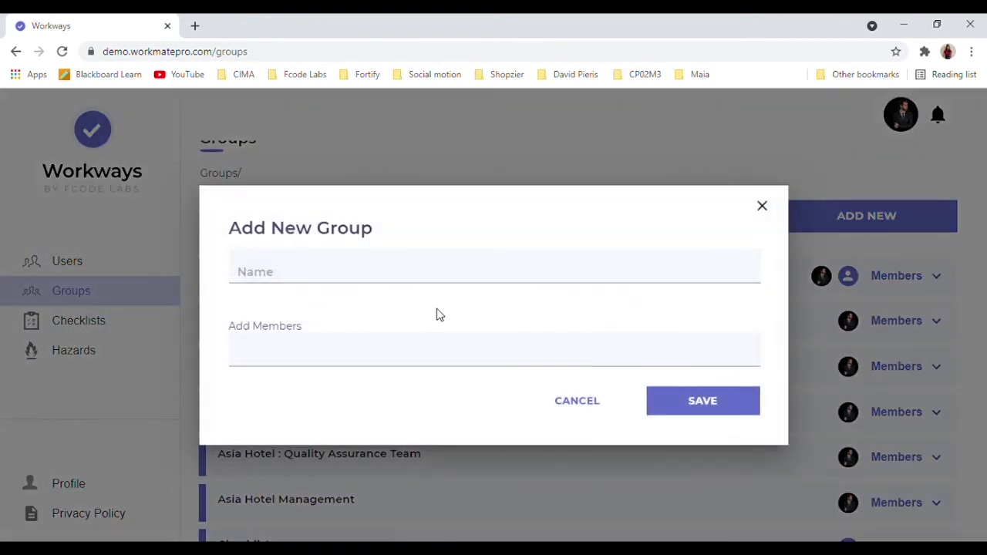
{"action": "left_click", "coordinate": [762, 207]}
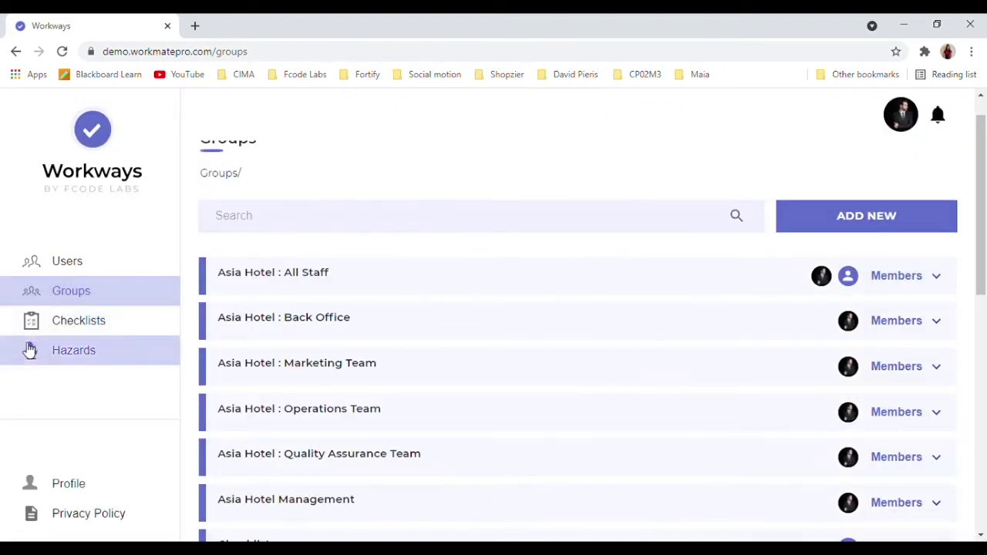
{"action": "left_click", "coordinate": [121, 322]}
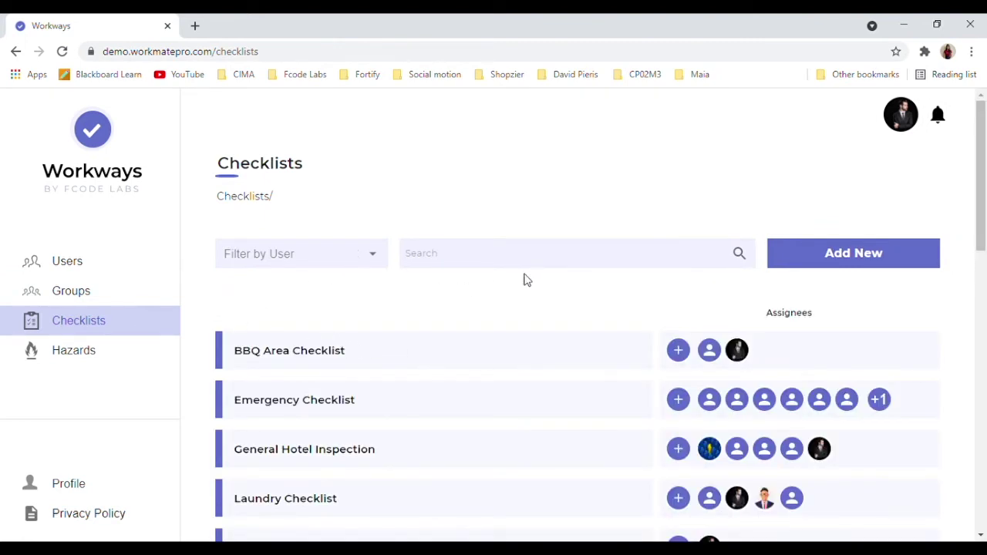
- Browse users available as BBQ Area Checklist assignees, then close without changing anyone
{"action": "scroll", "coordinate": [549, 390], "scroll_direction": "down", "scroll_amount": 2}
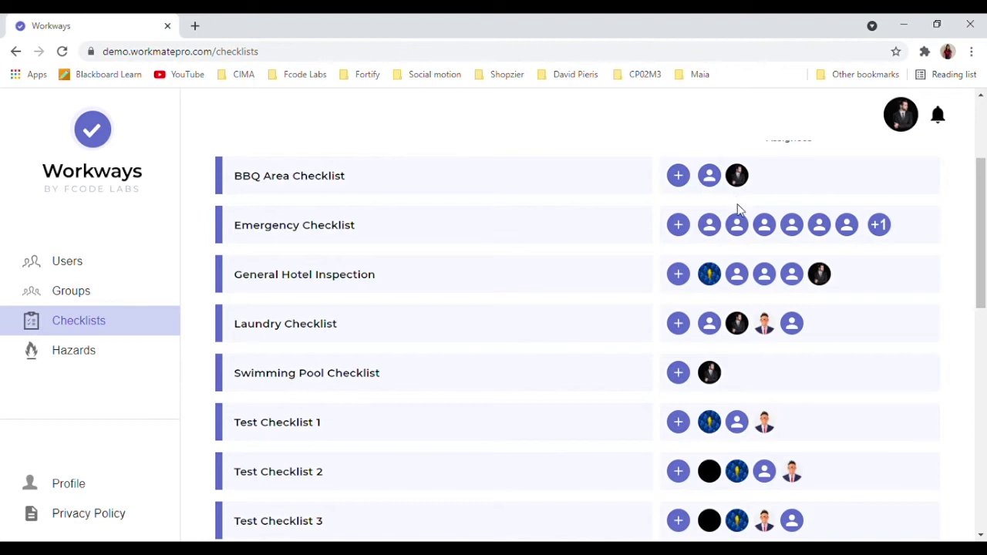
{"action": "left_click", "coordinate": [686, 180]}
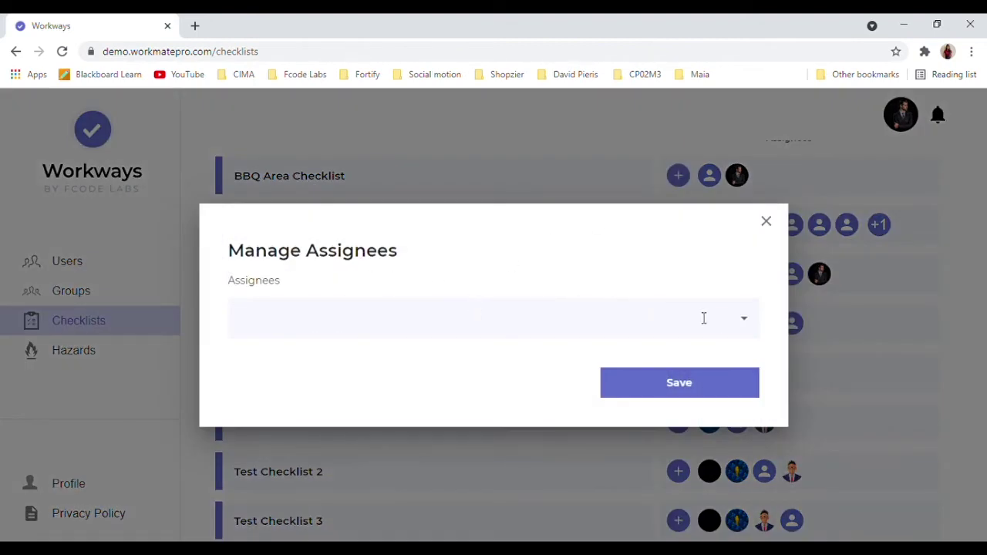
{"action": "left_click", "coordinate": [747, 323]}
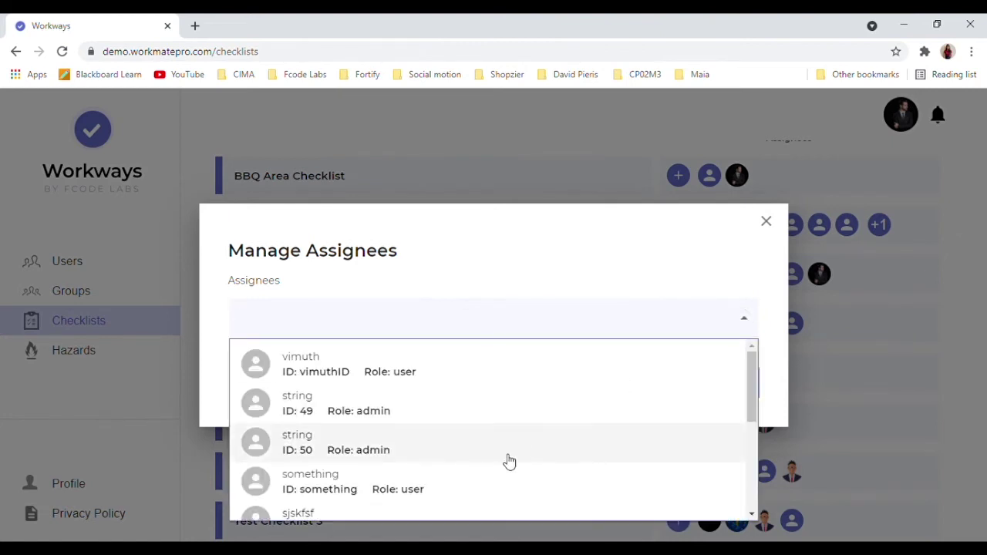
{"action": "scroll", "coordinate": [509, 461], "scroll_direction": "down", "scroll_amount": 5}
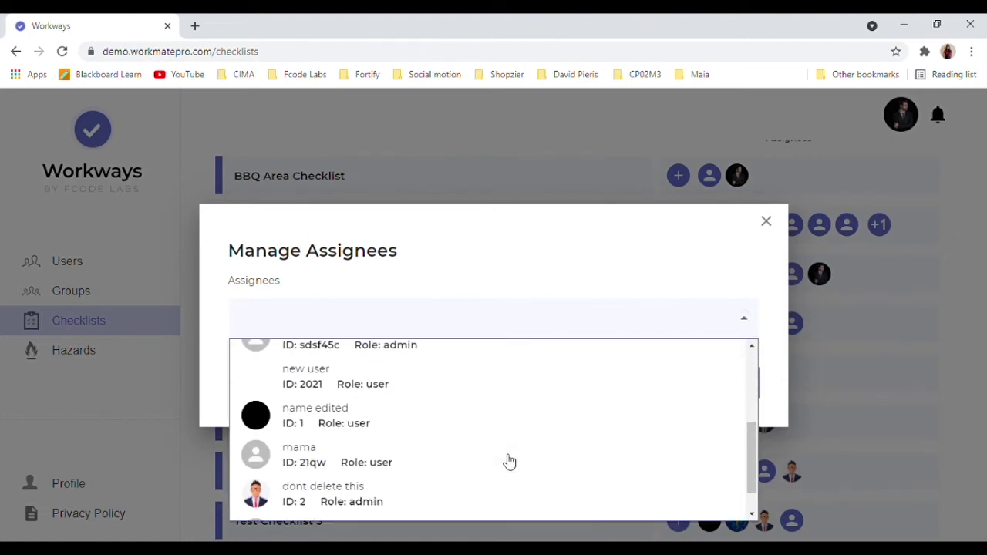
{"action": "left_click", "coordinate": [584, 274]}
{"action": "left_click", "coordinate": [765, 223]}
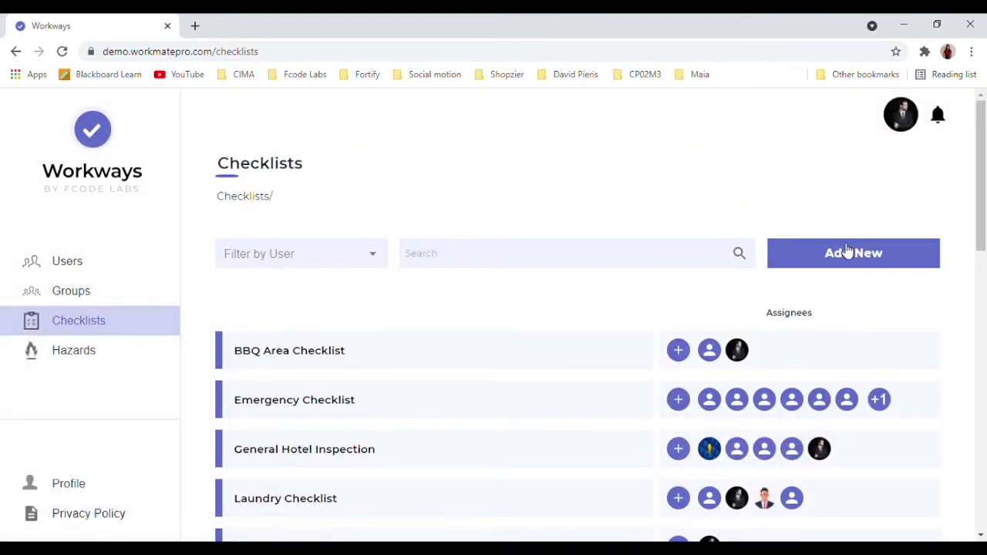
- Preview the new-checklist form and its task repeat options, then discard it unsaved
{"action": "left_click", "coordinate": [847, 251]}
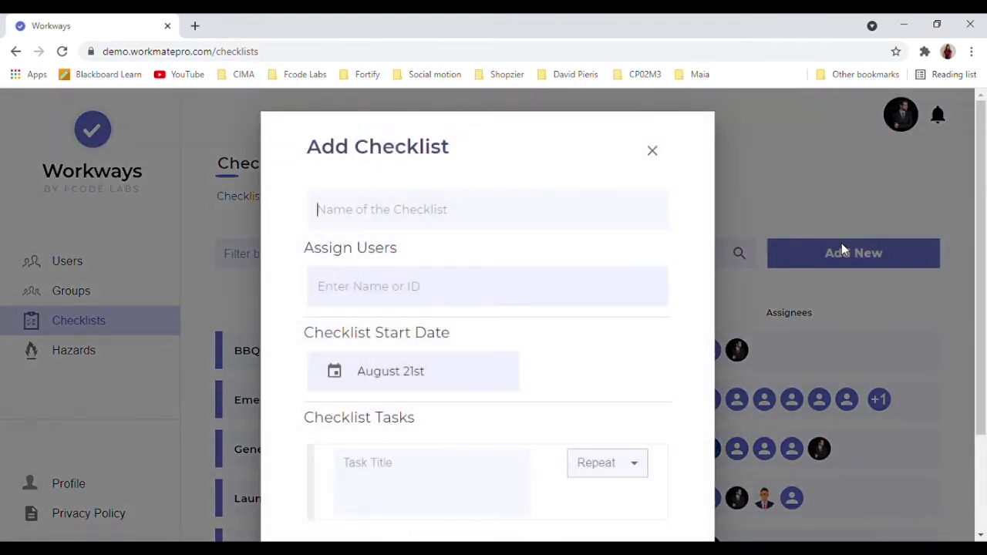
{"action": "scroll", "coordinate": [537, 233], "scroll_direction": "down", "scroll_amount": 1}
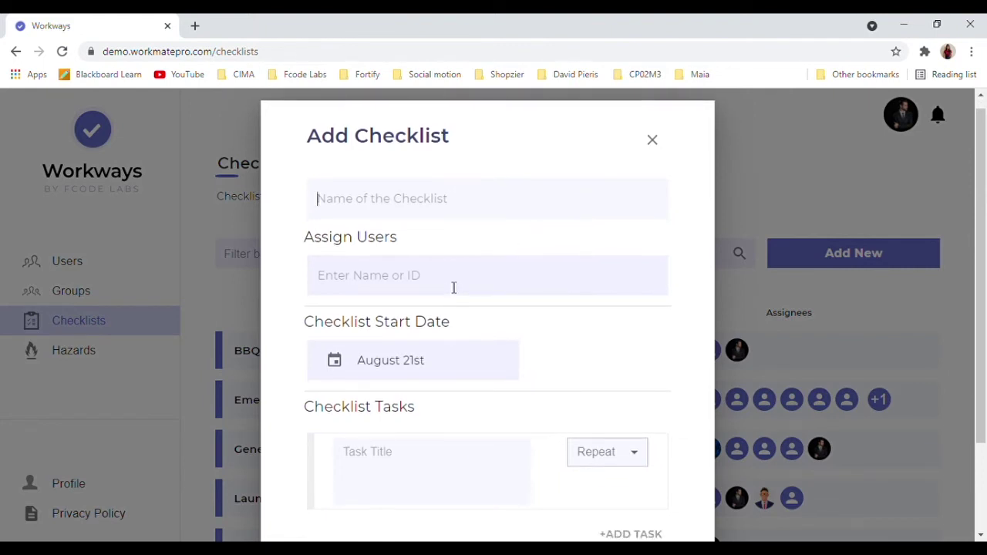
{"action": "scroll", "coordinate": [562, 370], "scroll_direction": "down", "scroll_amount": 2}
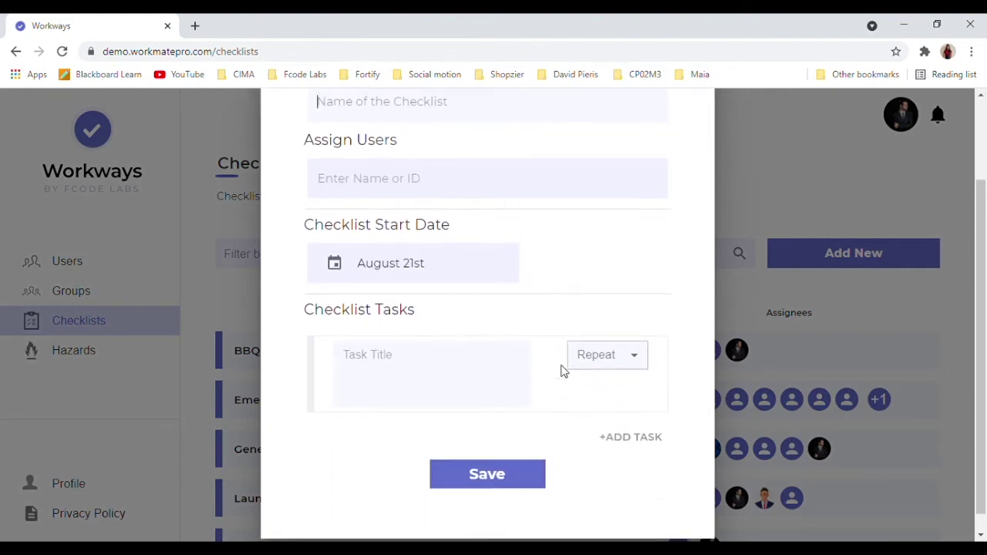
{"action": "left_click", "coordinate": [605, 365]}
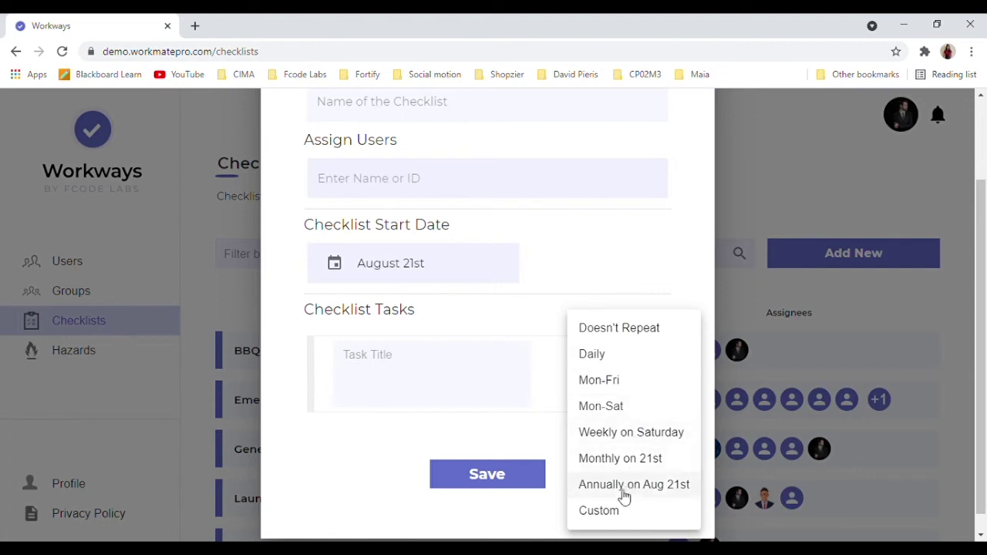
{"action": "left_click", "coordinate": [343, 477]}
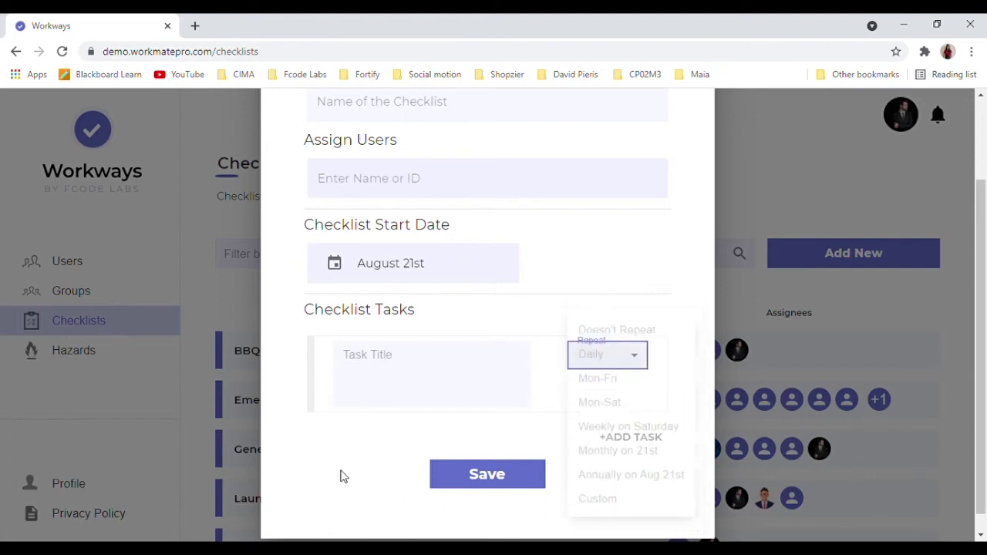
{"action": "scroll", "coordinate": [343, 476], "scroll_direction": "up", "scroll_amount": 2}
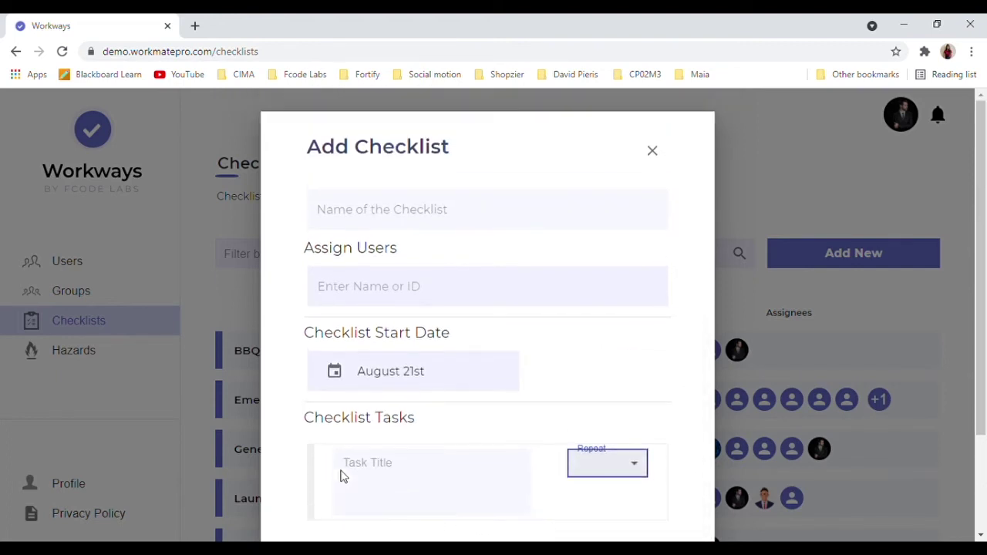
{"action": "left_click", "coordinate": [657, 153]}
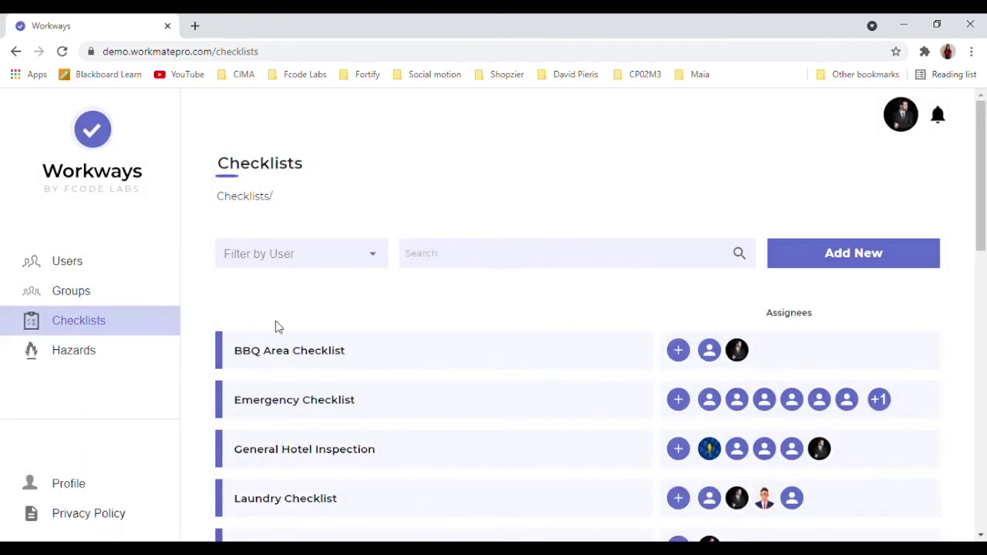
- Show the Hazards table with the criticality filter left on High
{"action": "left_click", "coordinate": [114, 361]}
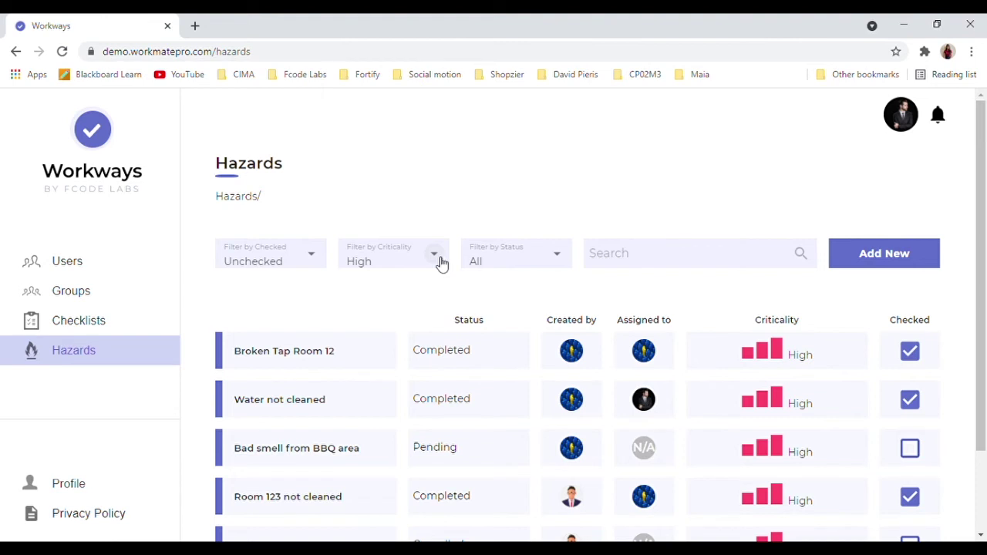
{"action": "left_click", "coordinate": [435, 257]}
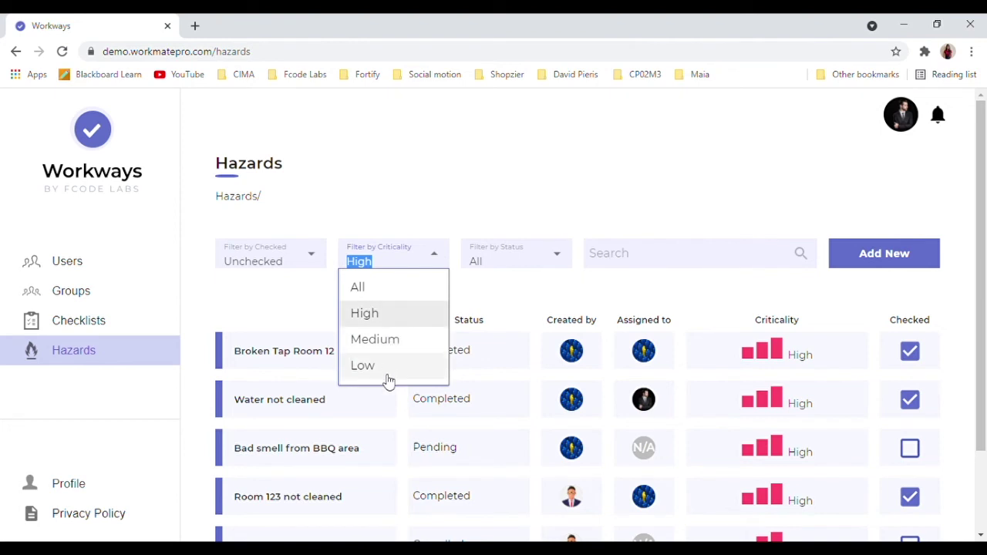
{"action": "left_click", "coordinate": [395, 315]}
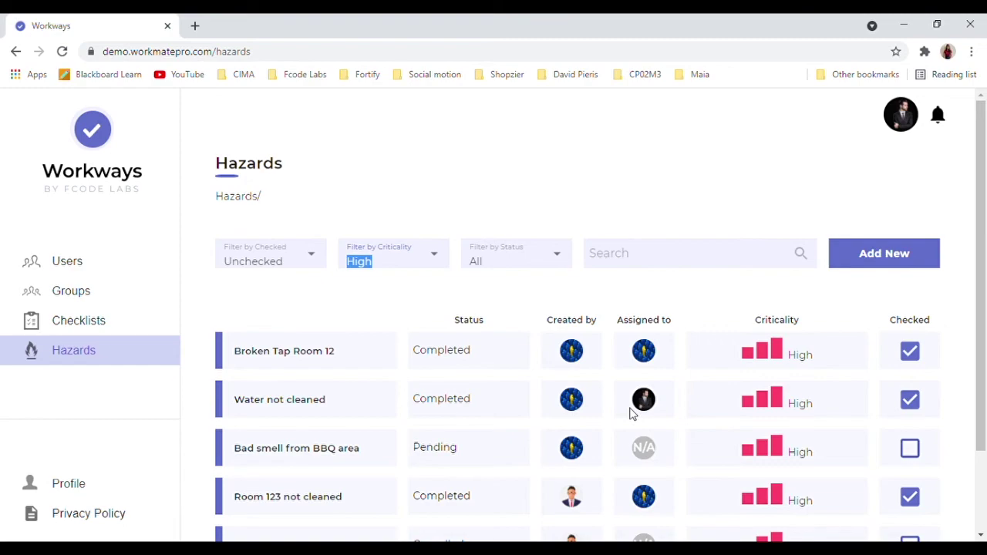
{"action": "scroll", "coordinate": [630, 412], "scroll_direction": "down", "scroll_amount": 2}
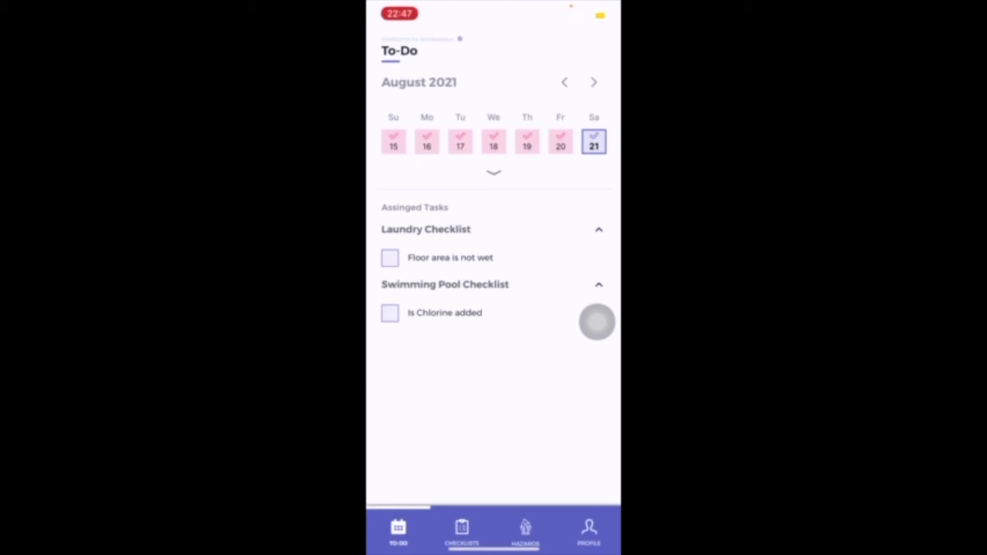
- Tick the 'Floor area is not wet' and 'Is Chlorine added' To-Do tasks as done
{"action": "left_click", "coordinate": [390, 258]}
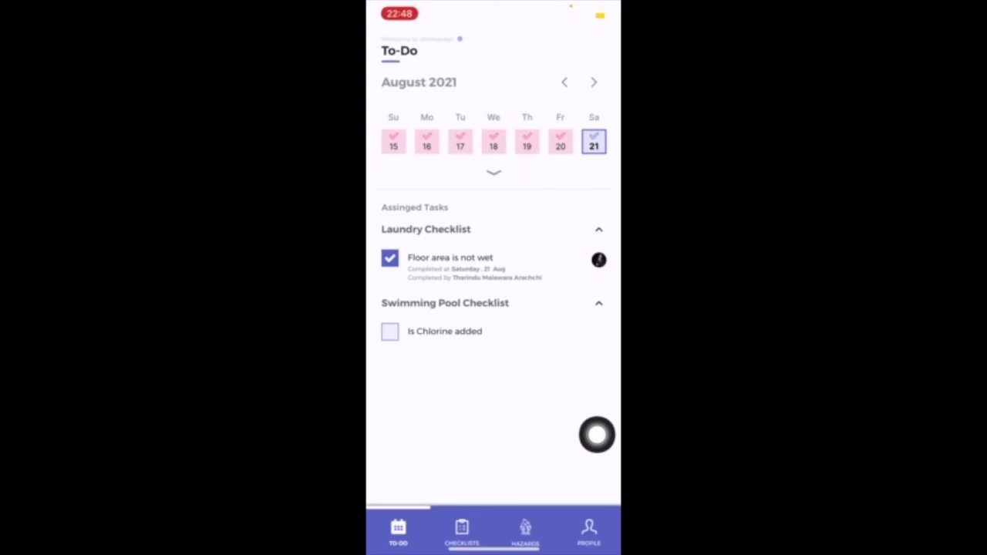
{"action": "left_click", "coordinate": [390, 332]}
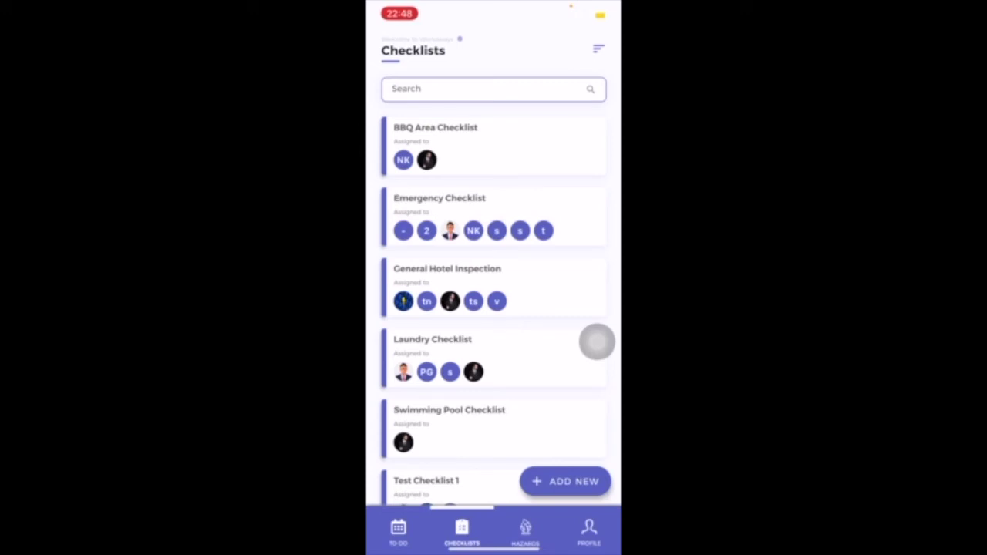
- View the BBQ Area Checklist details, then move on to the Hazard list
{"action": "left_click", "coordinate": [463, 143]}
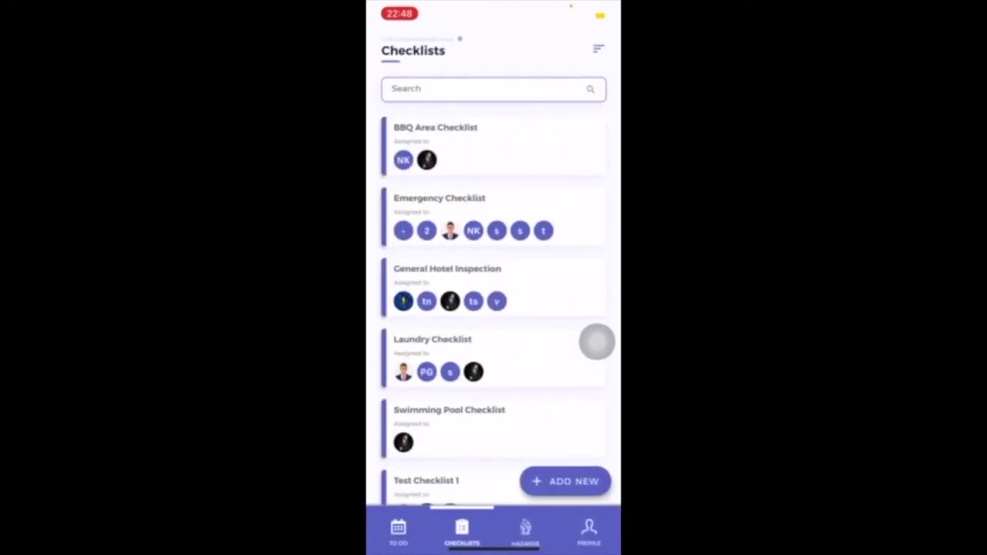
{"action": "left_click", "coordinate": [525, 531]}
- Filter hazards by criticality, excluding Medium and Low to leave only High
{"action": "scroll", "coordinate": [494, 309], "scroll_direction": "down", "scroll_amount": 2}
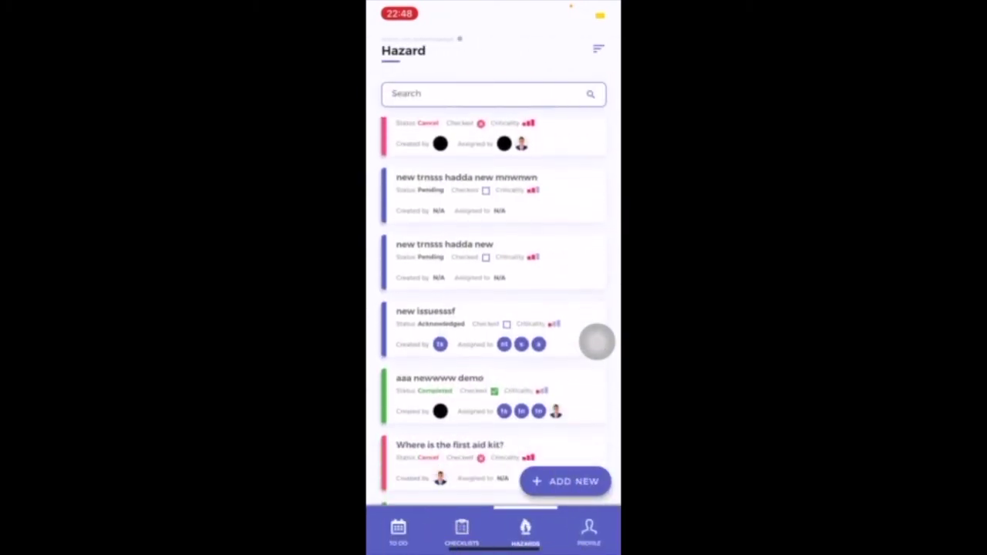
{"action": "scroll", "coordinate": [493, 308], "scroll_direction": "up", "scroll_amount": 2}
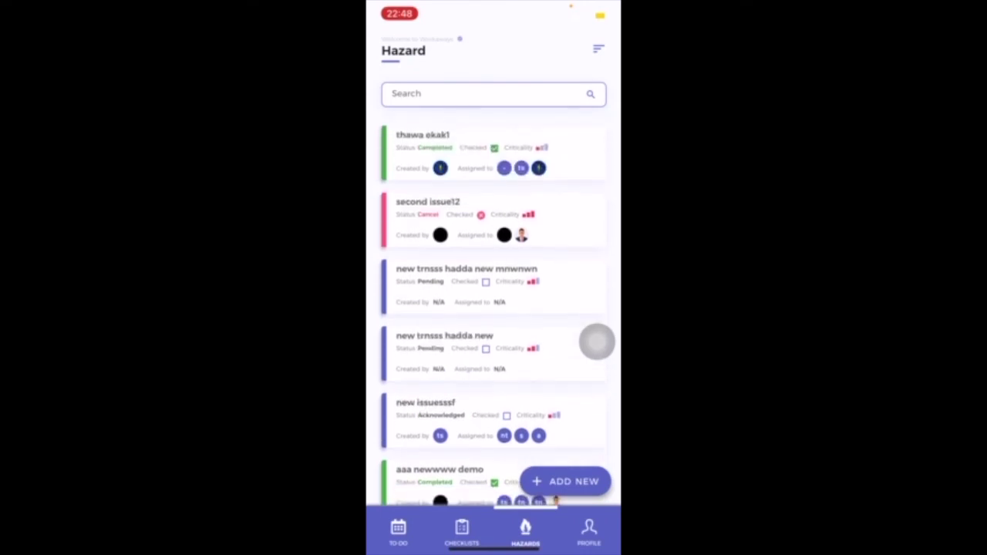
{"action": "left_click", "coordinate": [598, 49]}
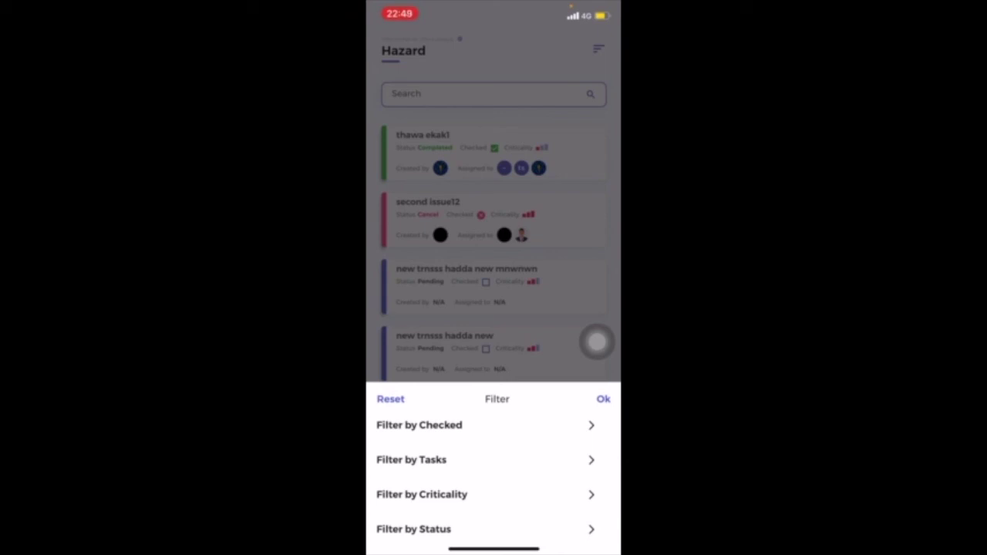
{"action": "left_click", "coordinate": [421, 494]}
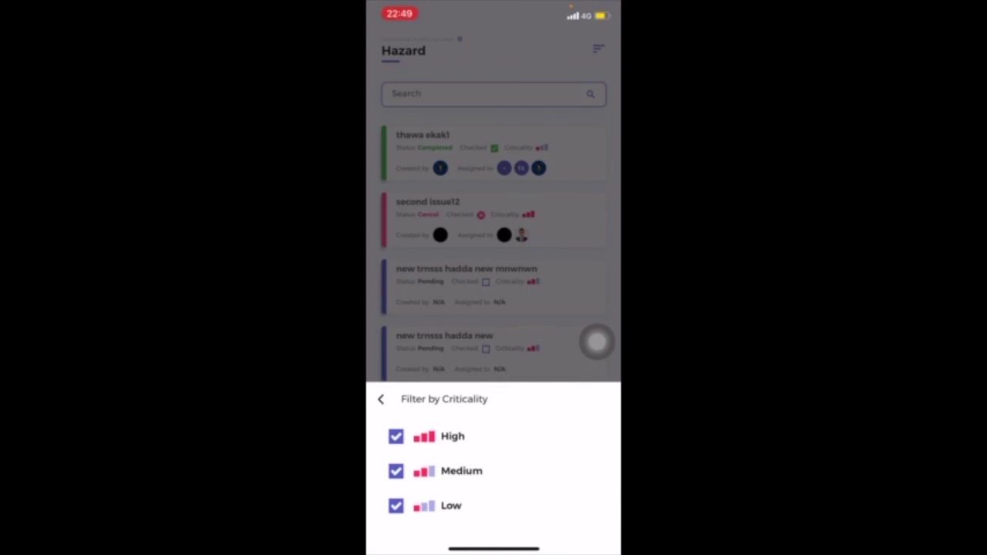
{"action": "left_click", "coordinate": [395, 471]}
{"action": "left_click", "coordinate": [395, 504]}
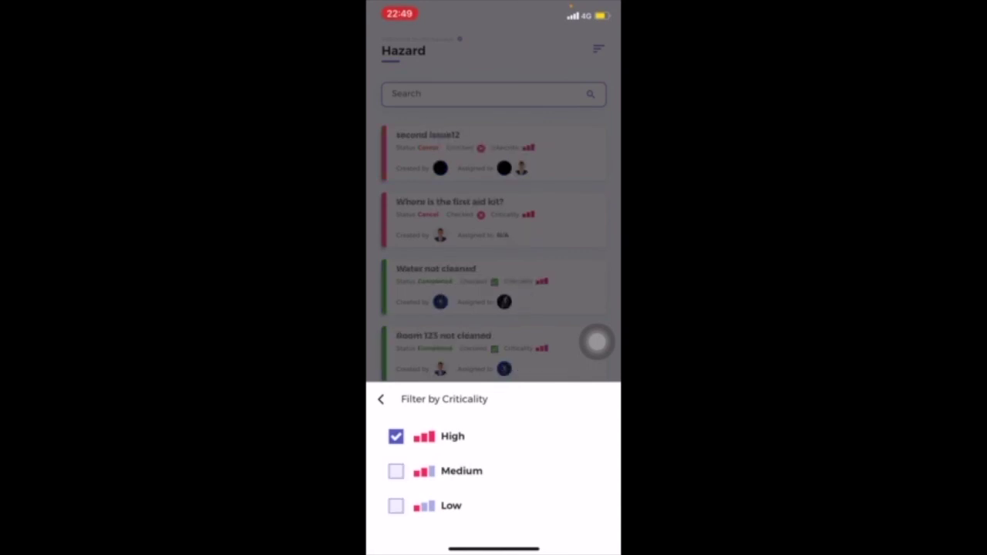
{"action": "left_click", "coordinate": [494, 231]}
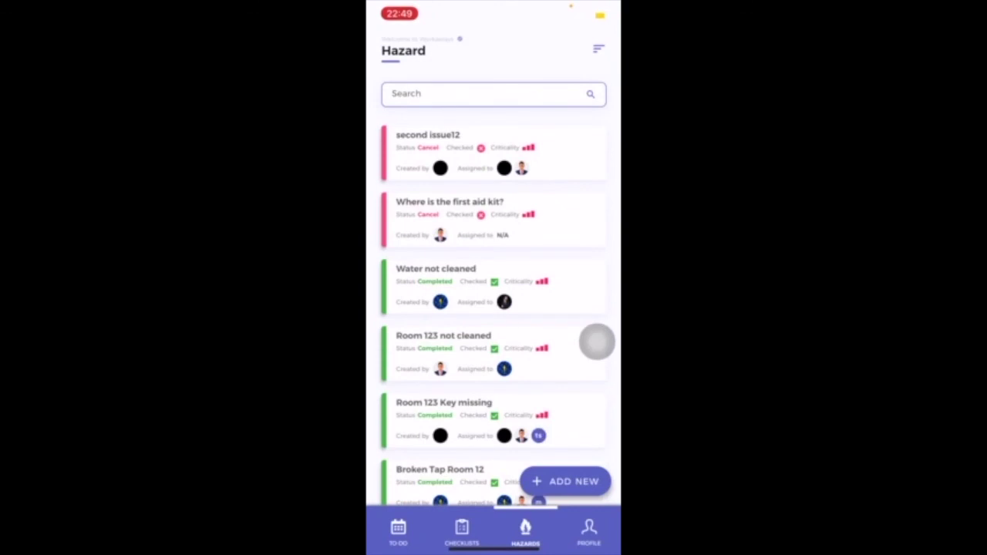
{"action": "left_click", "coordinate": [564, 481]}
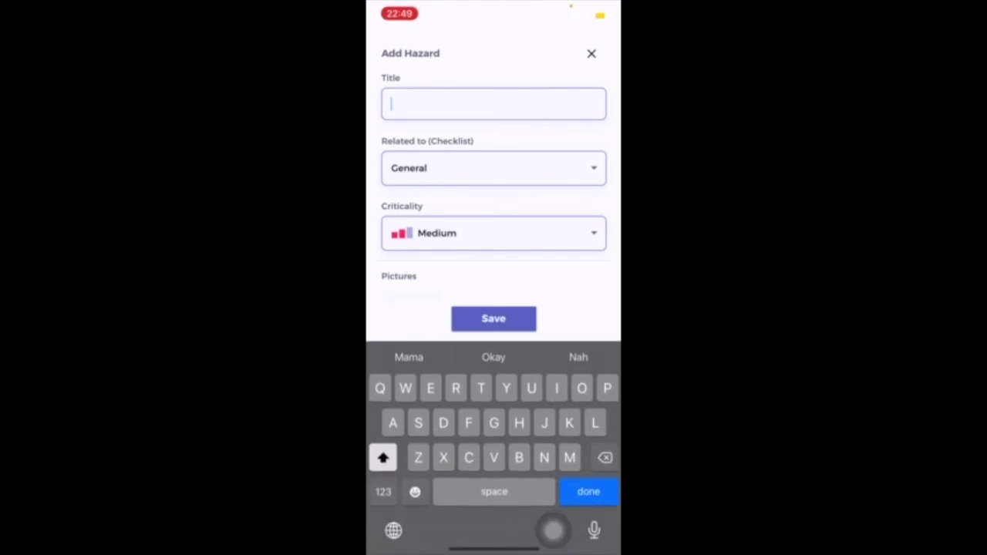
{"action": "left_click", "coordinate": [578, 486]}
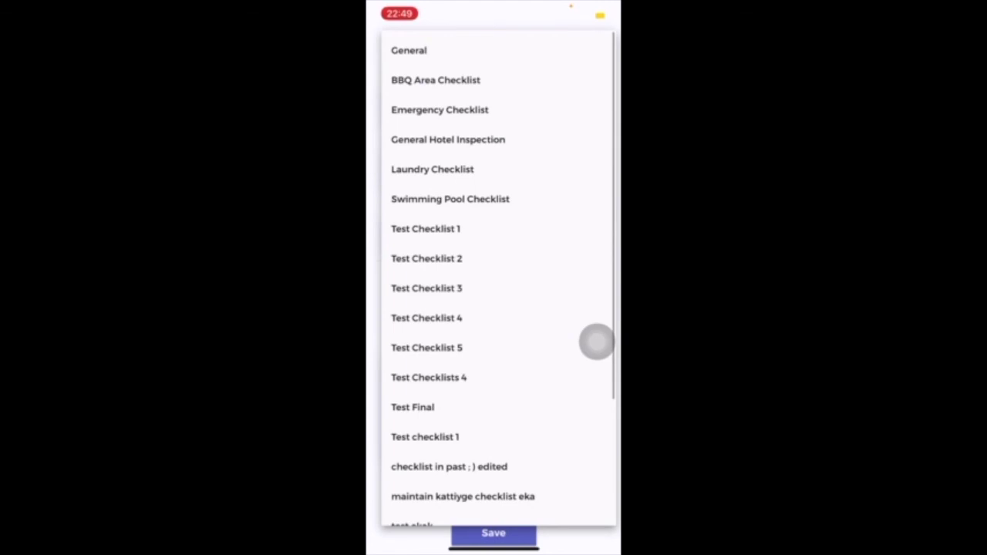
{"action": "left_click", "coordinate": [597, 342]}
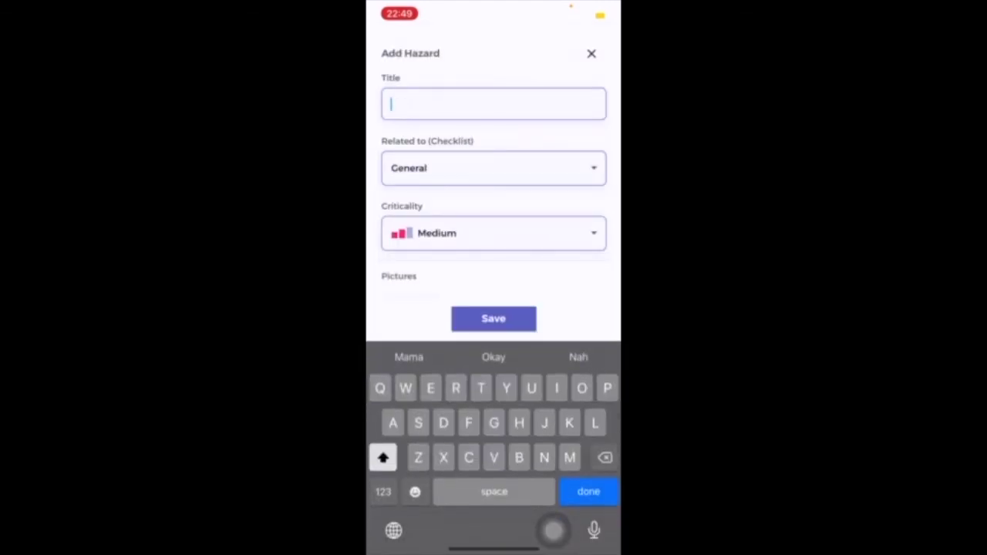
{"action": "left_click", "coordinate": [494, 232]}
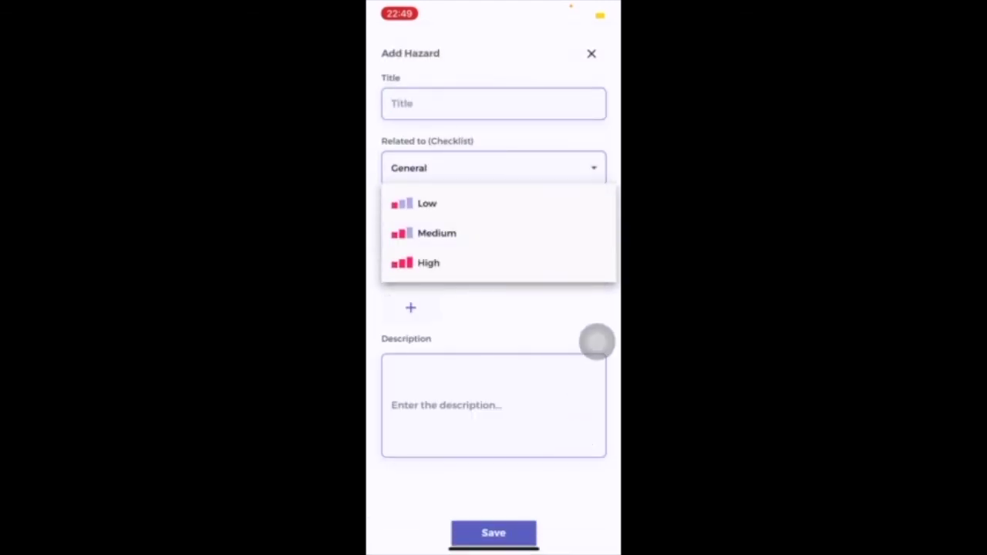
{"action": "left_click", "coordinate": [509, 230]}
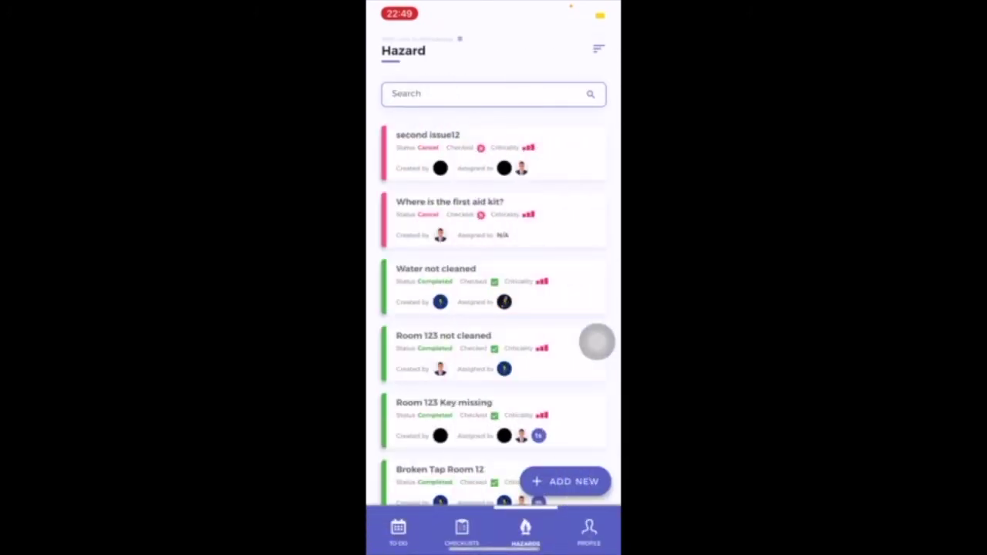
{"action": "left_click", "coordinate": [588, 528]}
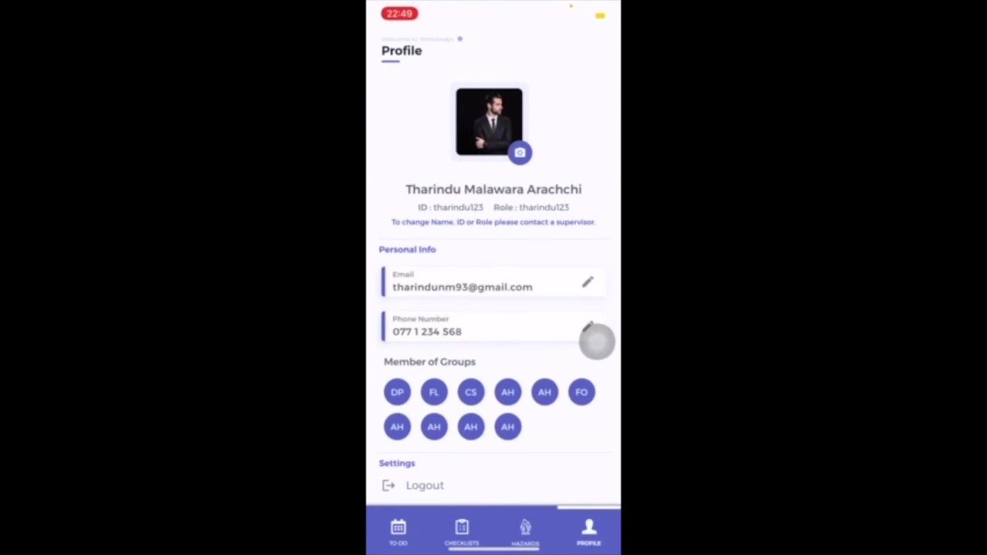